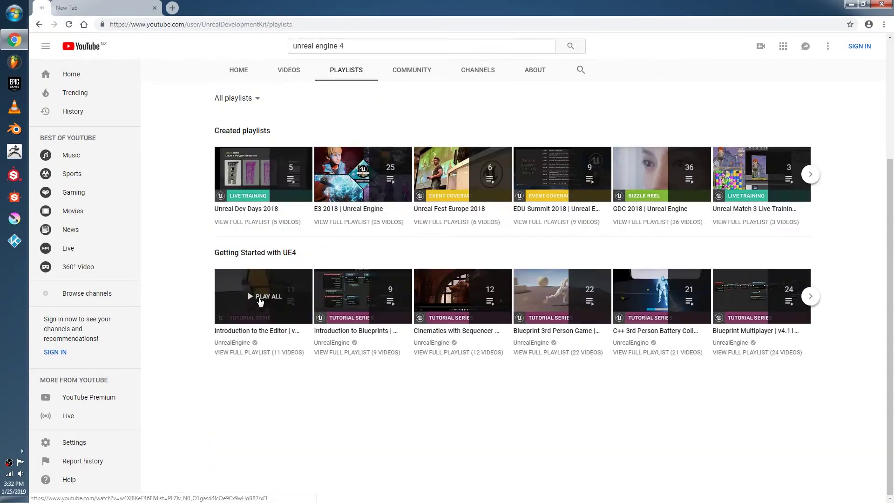
- Download Visual Studio Community 2017 in Chrome, dismiss the survey, and run its installer
left_click(260, 301)
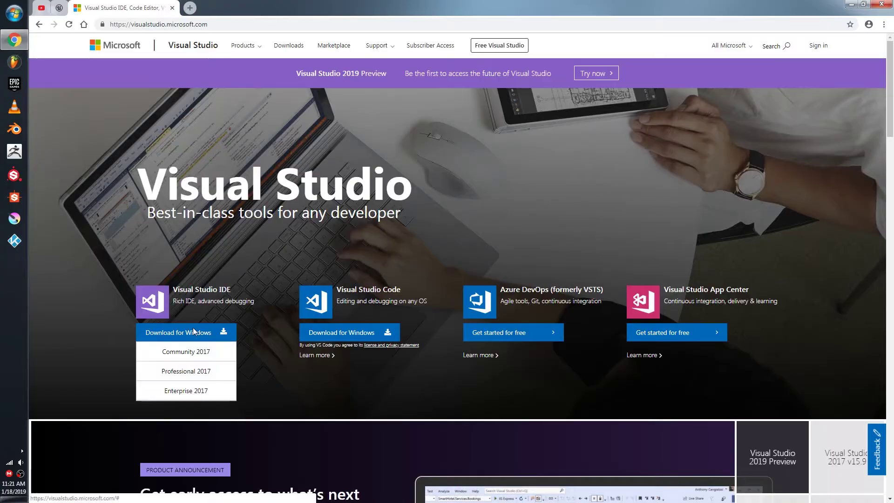
left_click(186, 352)
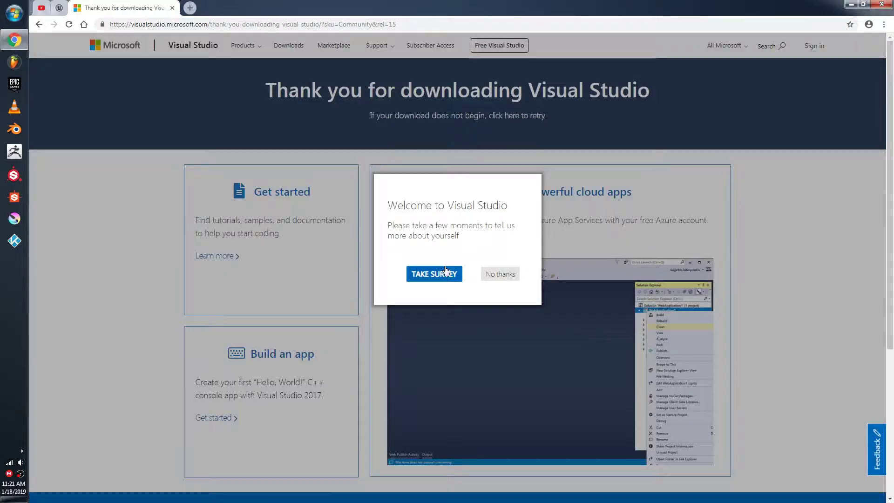
left_click(498, 274)
left_click(52, 489)
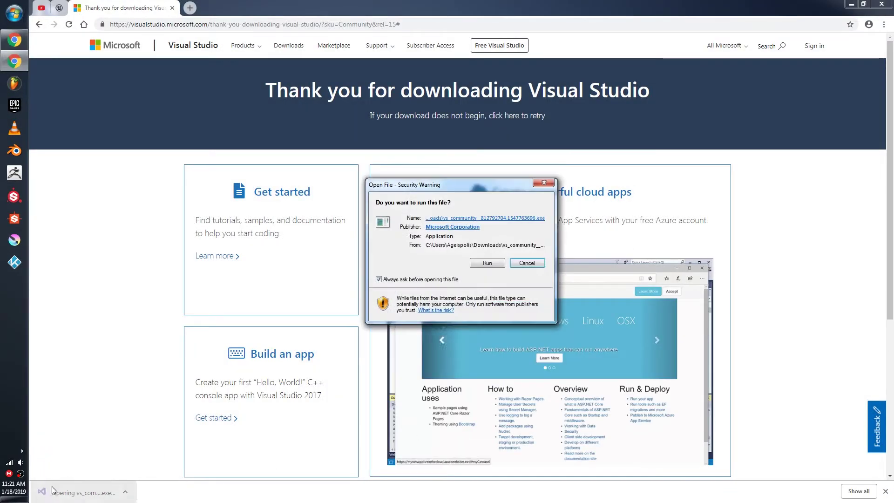
left_click(486, 263)
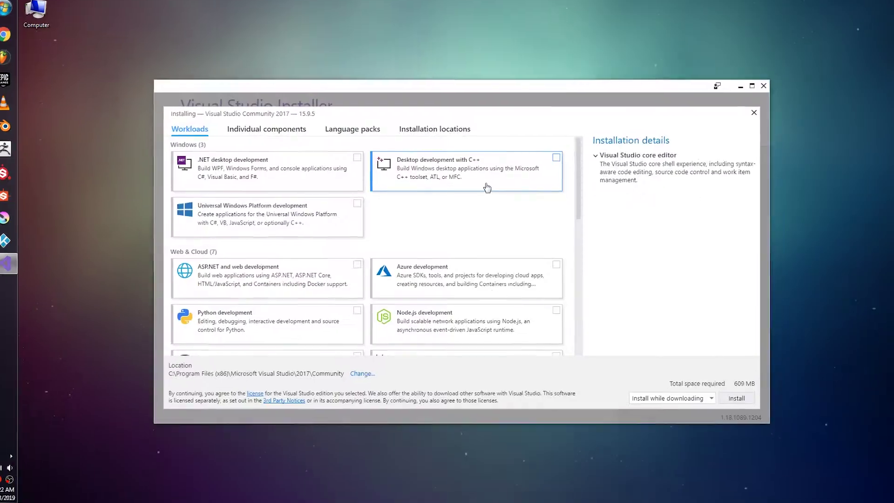
- Check Game development with C++ plus Unreal Engine installer and Visual Studio Android support for Unreal Engine
scroll(400, 274, "down", 10)
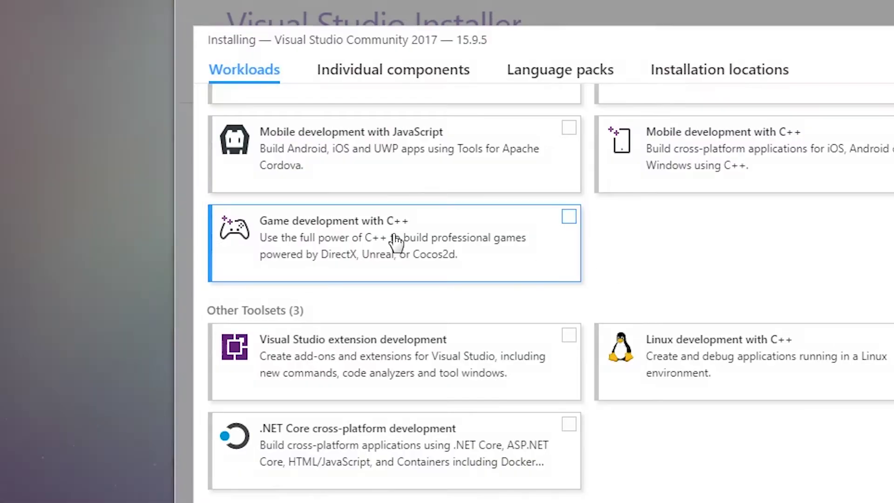
left_click(395, 241)
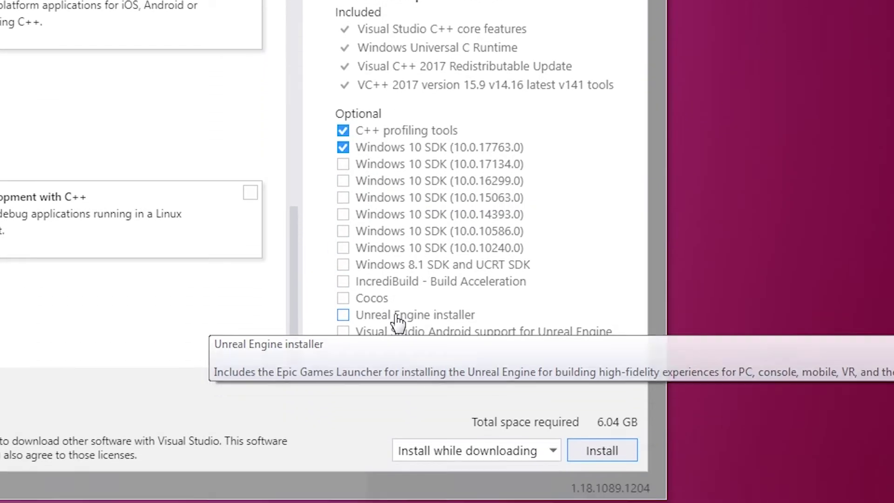
left_click(396, 314)
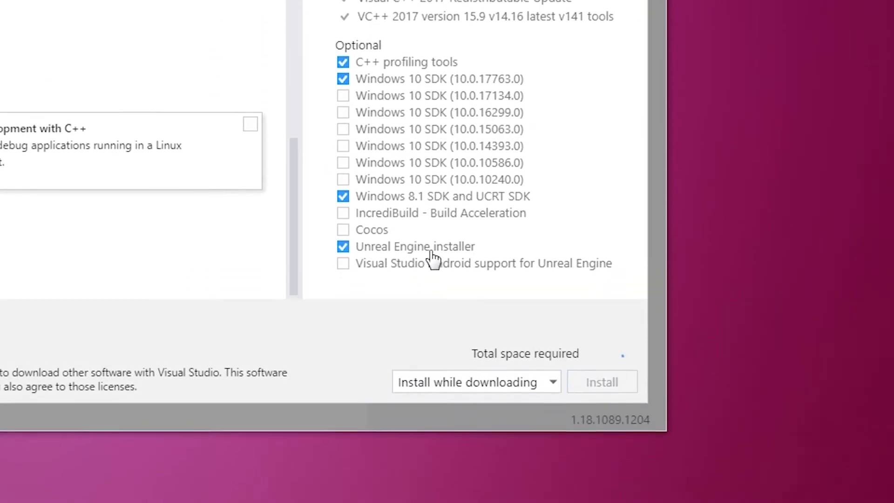
left_click(520, 333)
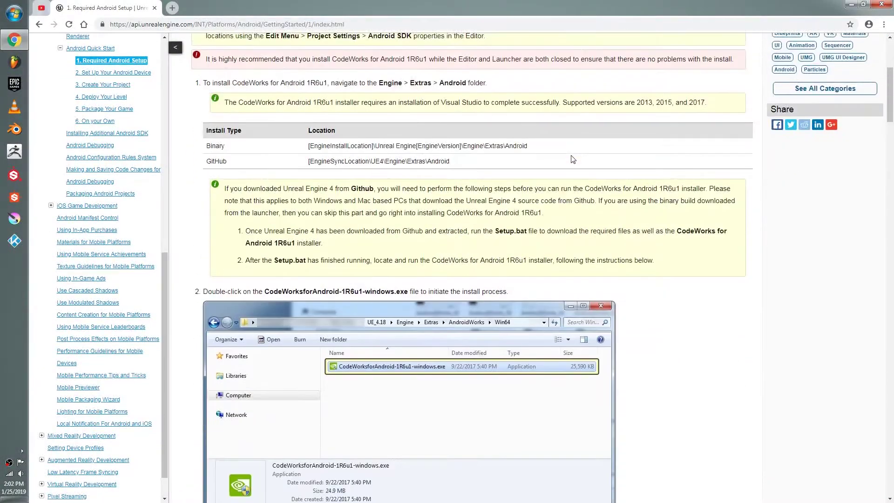
scroll(571, 157, "down", 5)
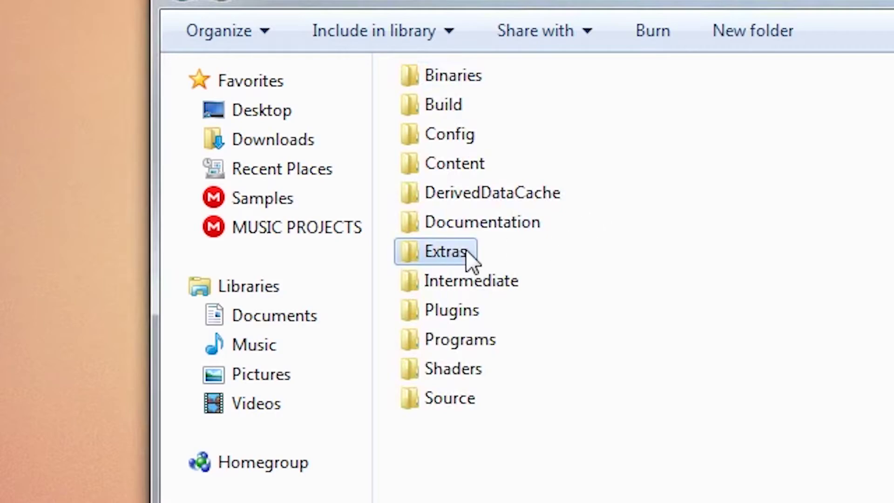
- Browse Extras > AndroidWorks > Win64 and select CodeWorksforAndroid-1R7u1-windows.exe
double_click(467, 251)
double_click(517, 280)
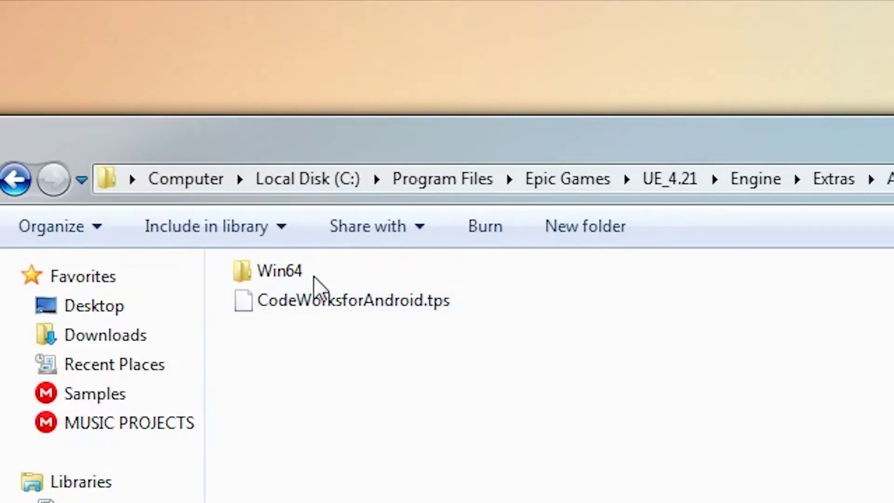
double_click(301, 272)
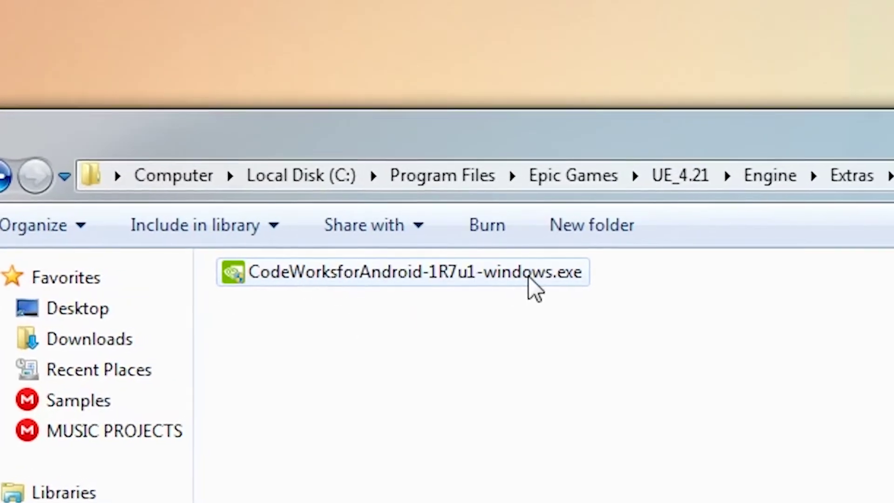
left_click(528, 279)
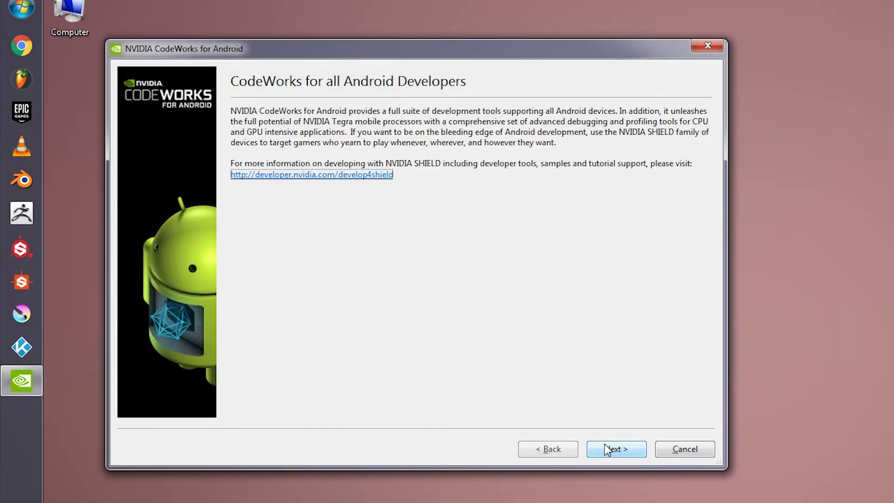
- Decline usage data collection and keep the C:\NVPACK\ install folders
left_click(604, 448)
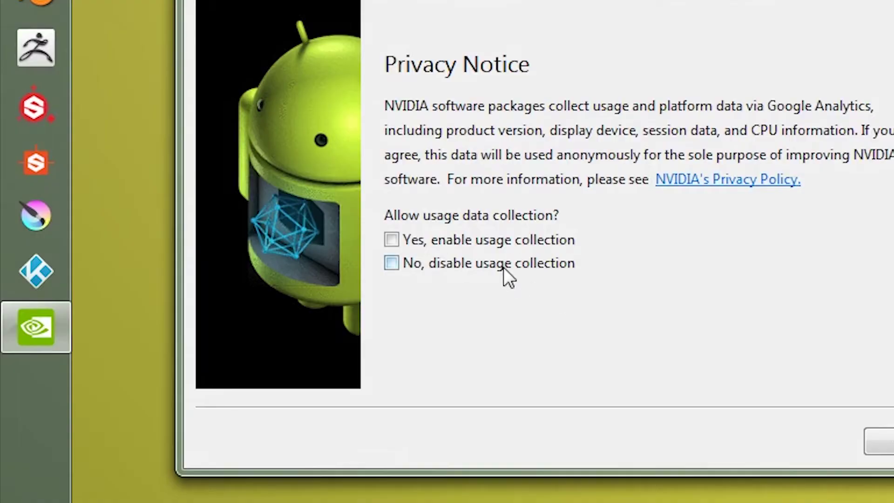
left_click(303, 343)
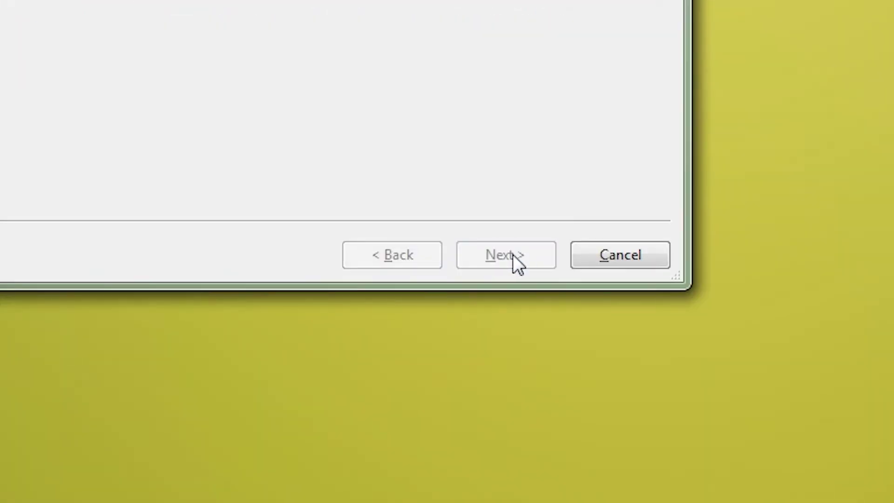
left_click(519, 257)
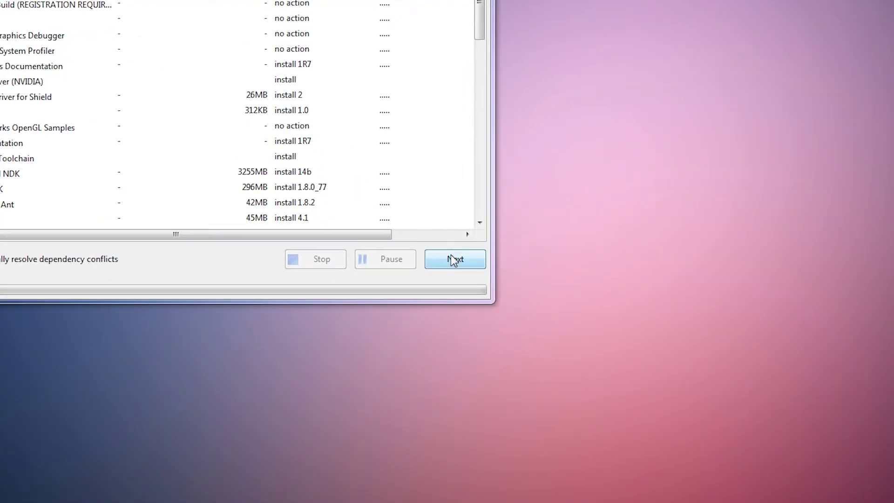
left_click(451, 256)
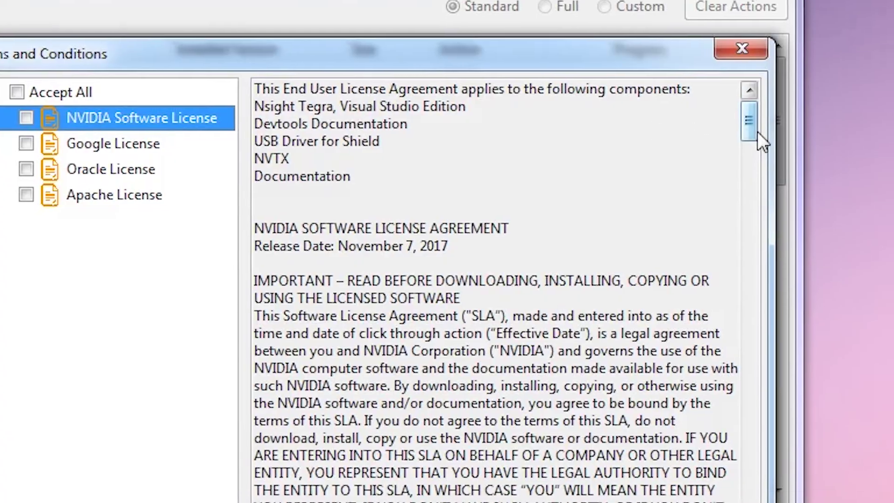
- Accept all four licenses at once and start the CodeWorks installation
left_click_drag(757, 132, 745, 448)
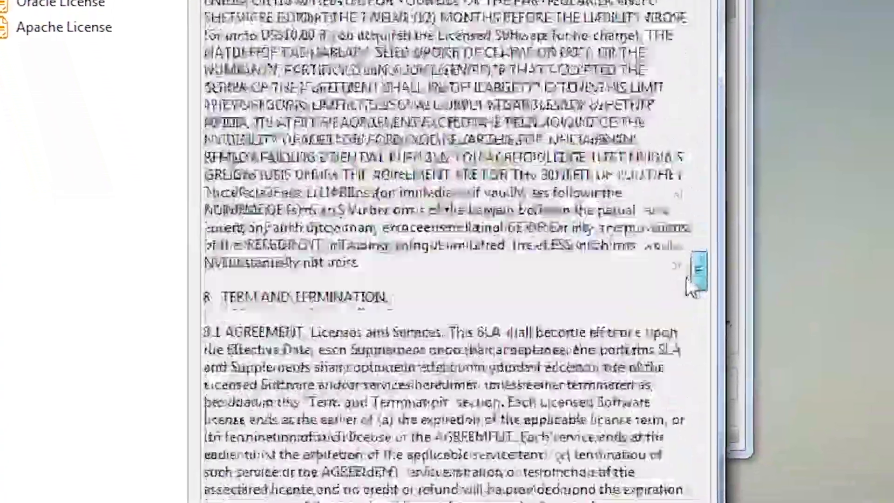
left_click_drag(692, 286, 682, 441)
left_click(255, 183)
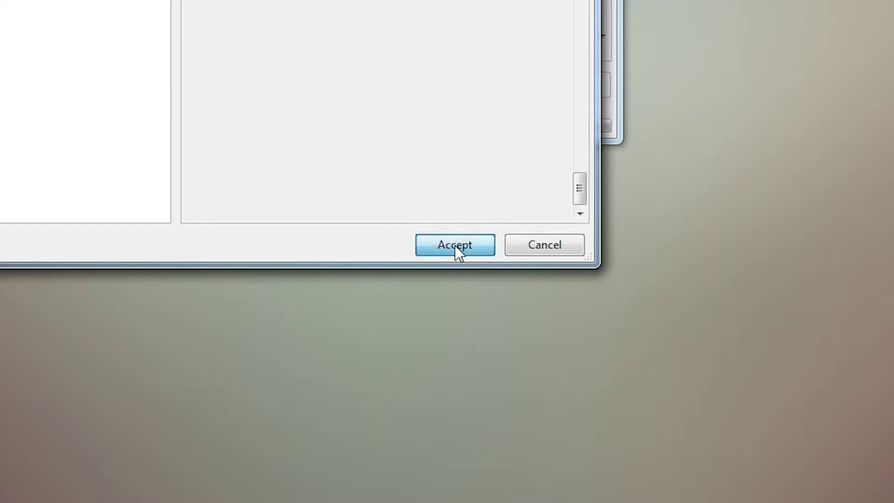
left_click(454, 245)
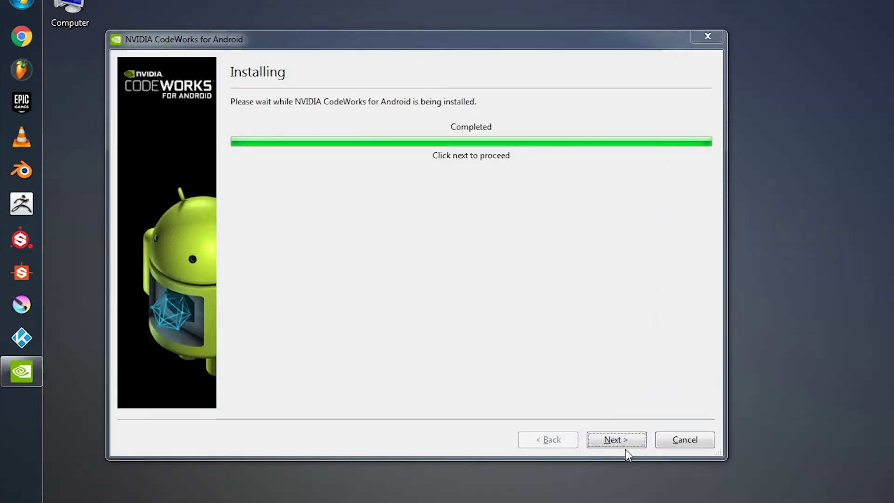
- Finish the CodeWorks installer and restart the computer
left_click(625, 445)
left_click(624, 441)
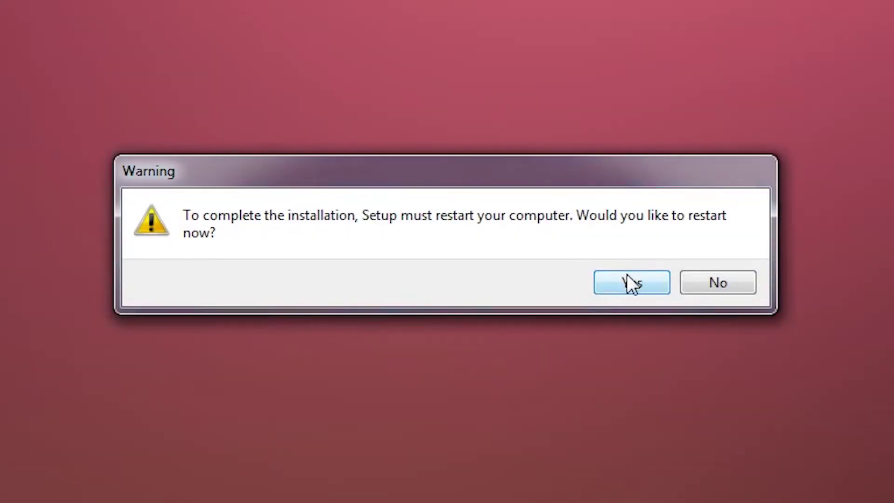
left_click(626, 280)
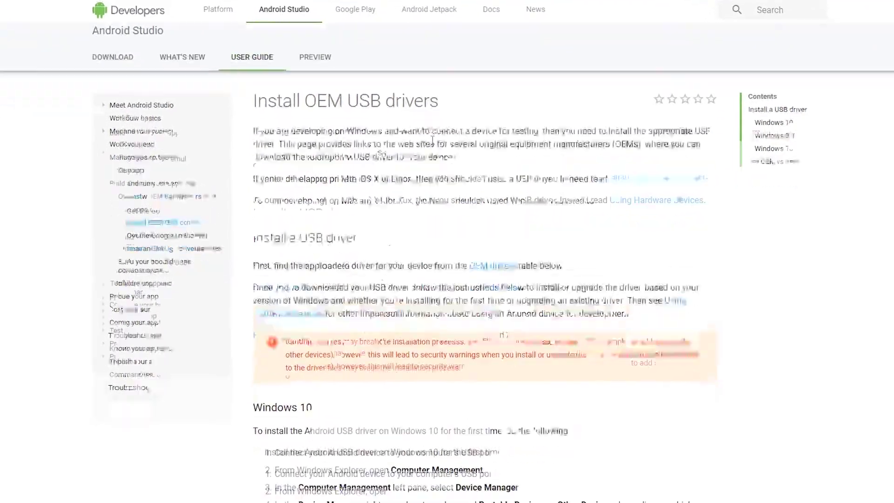
scroll(379, 130, "down", 2)
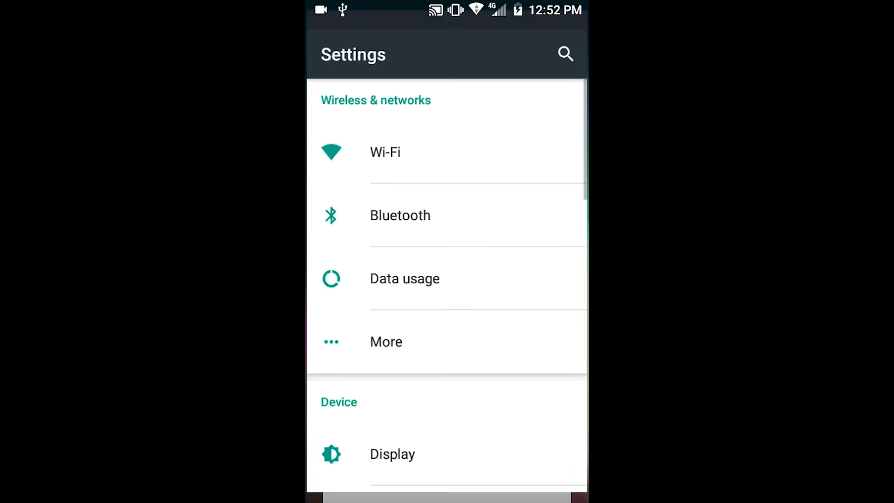
- Unlock Developer options via About phone, enable USB debugging, and always allow this computer
scroll(447, 280, "down", 2)
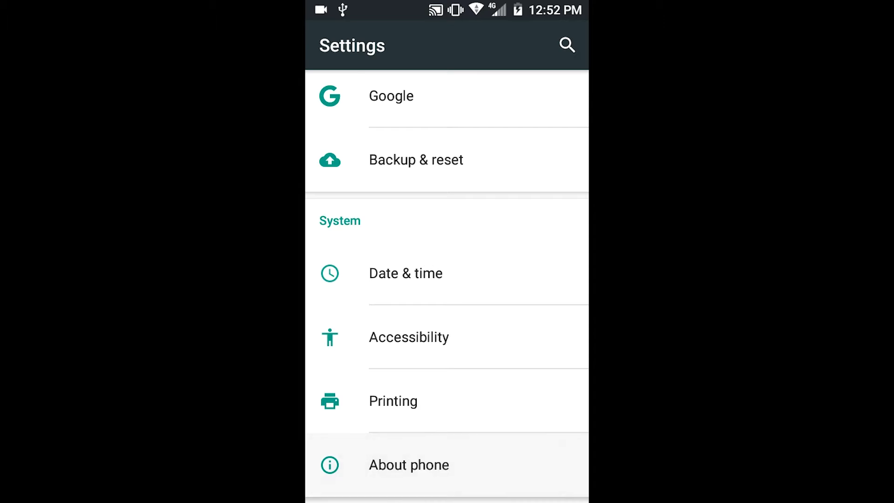
left_click(447, 465)
scroll(447, 279, "down", 3)
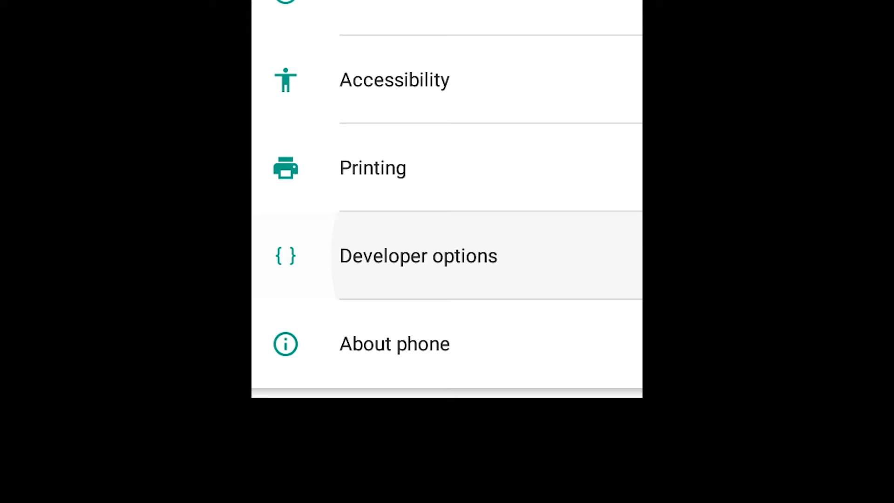
scroll(447, 298, "down", 5)
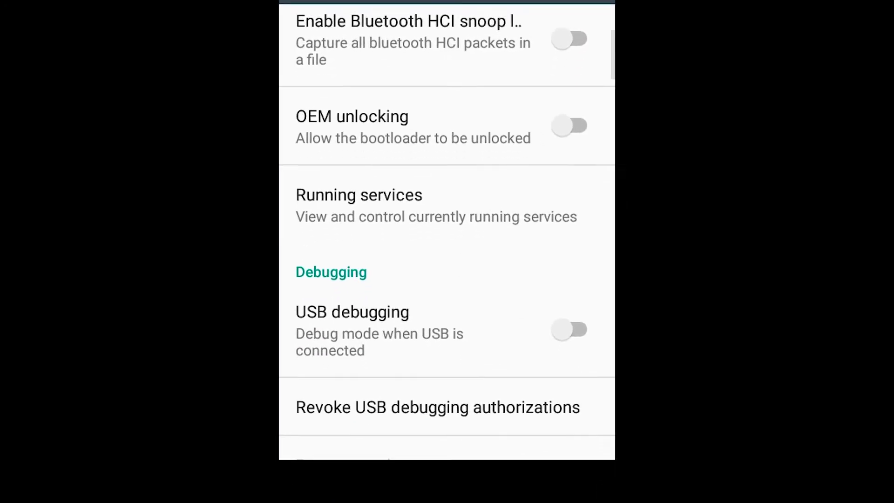
left_click(569, 330)
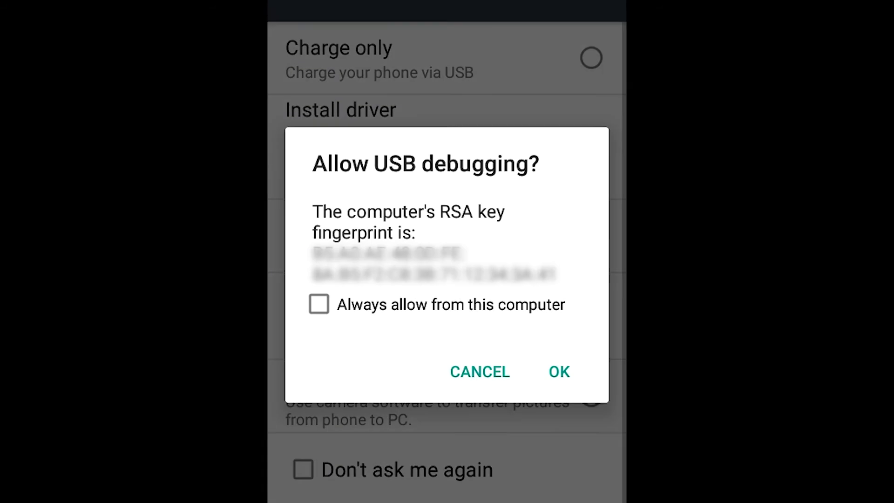
left_click(318, 304)
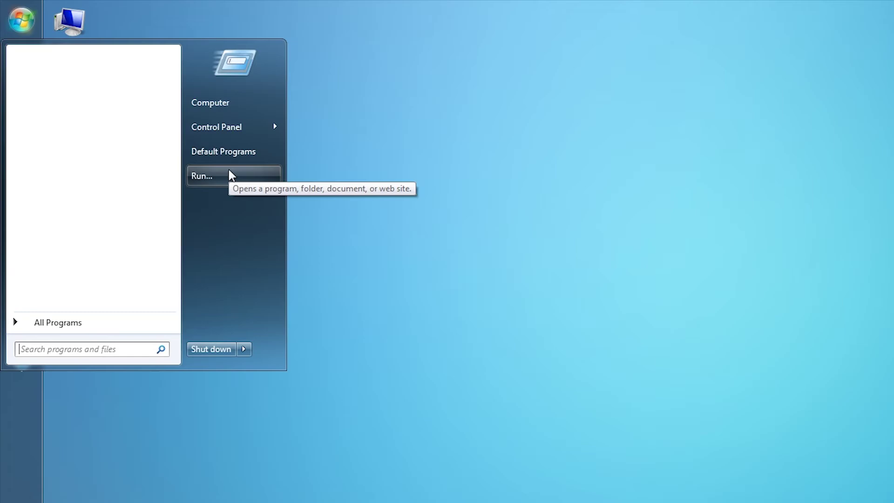
- Launch cmd from the Run box and execute 'adb devices'
left_click(232, 175)
type("cmd")
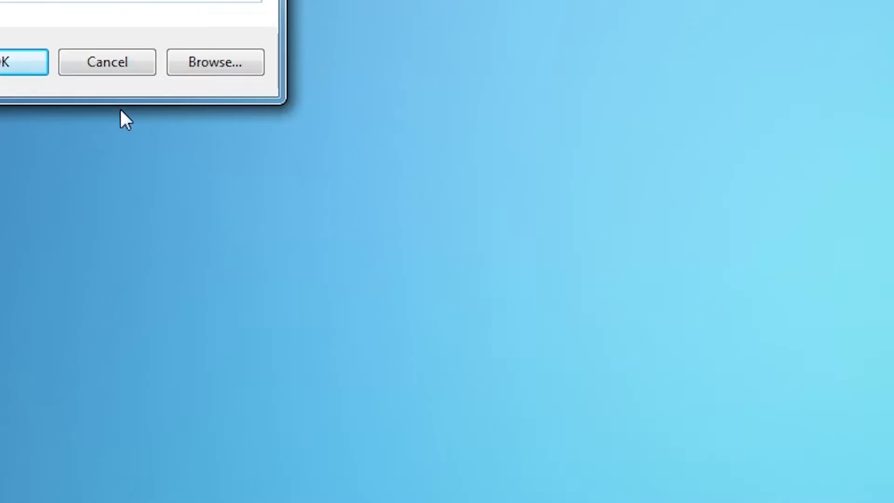
key("Return")
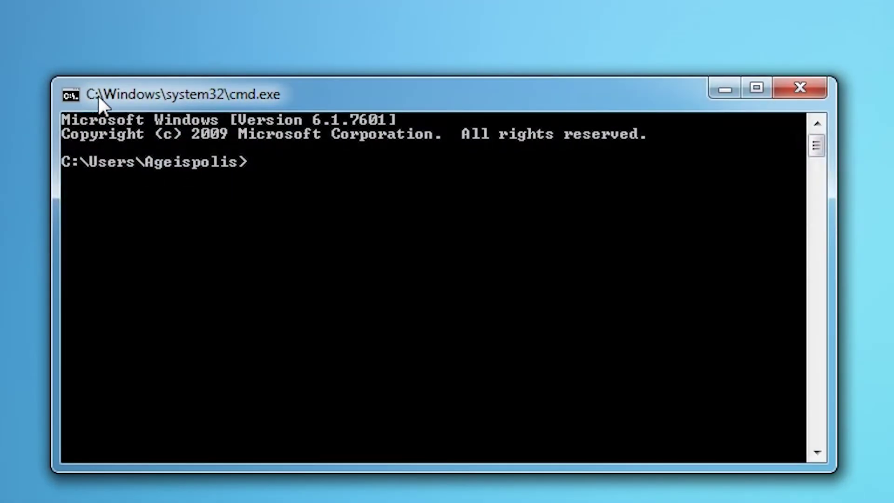
type("adb")
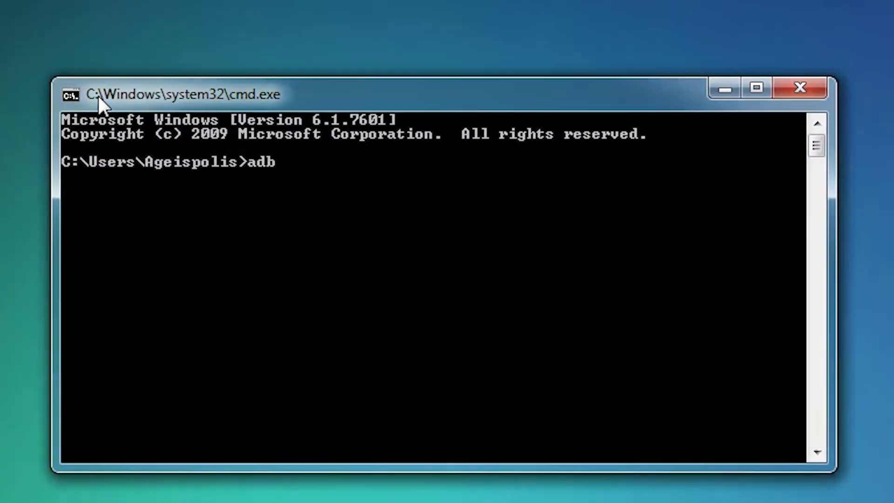
type(" devices")
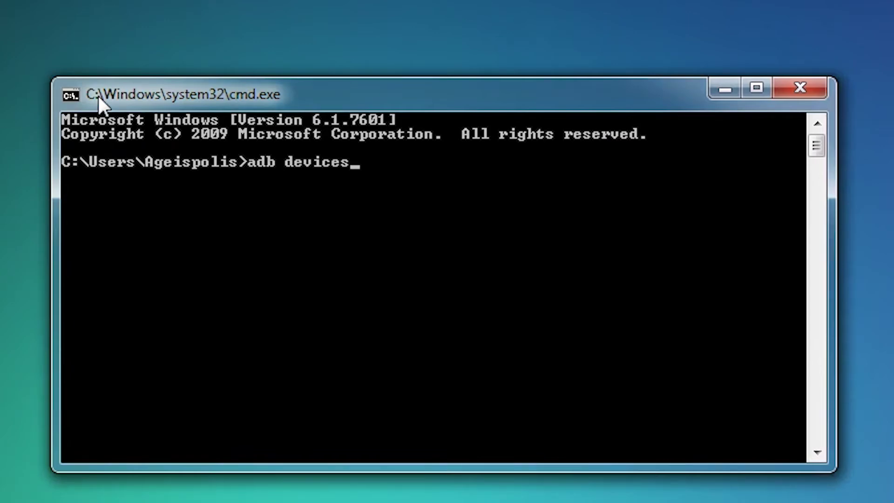
key("Return")
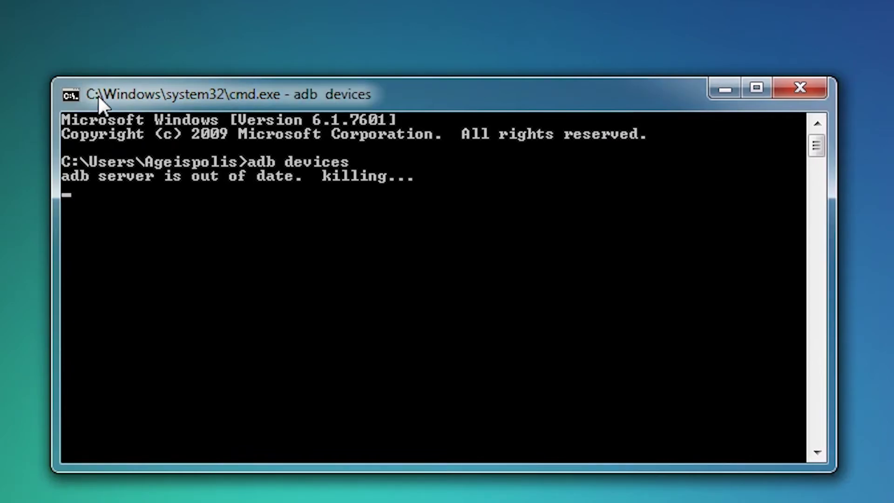